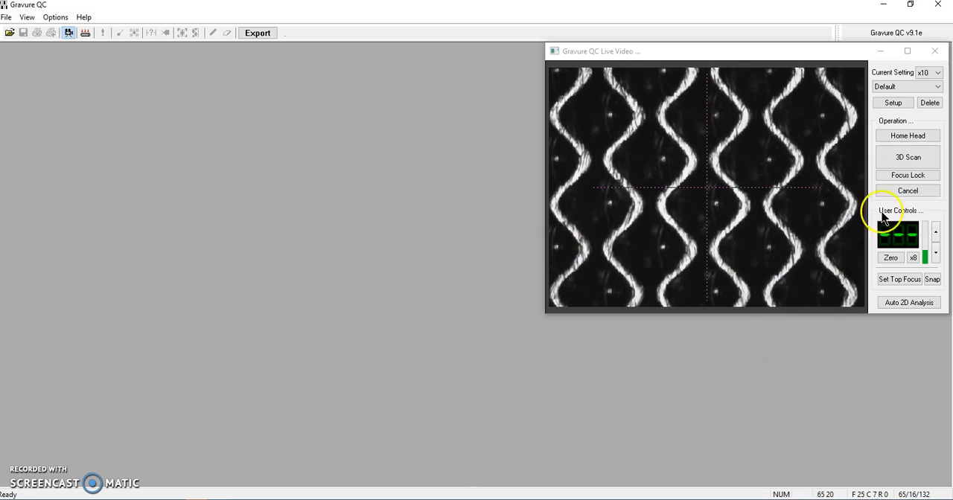
# Open the live video setup and keep the zoom at Zoom Level 4 with Automatic Lighting on.
pyautogui.click(894, 105)
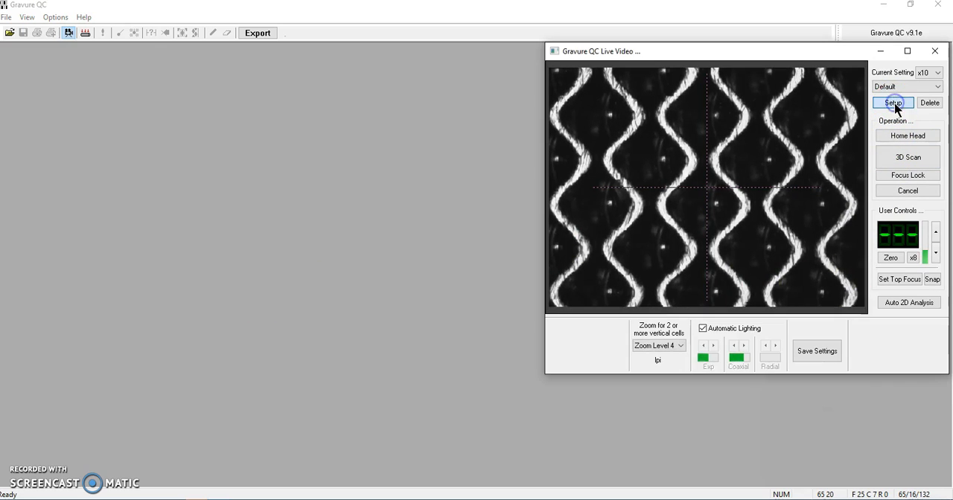
pyautogui.click(670, 347)
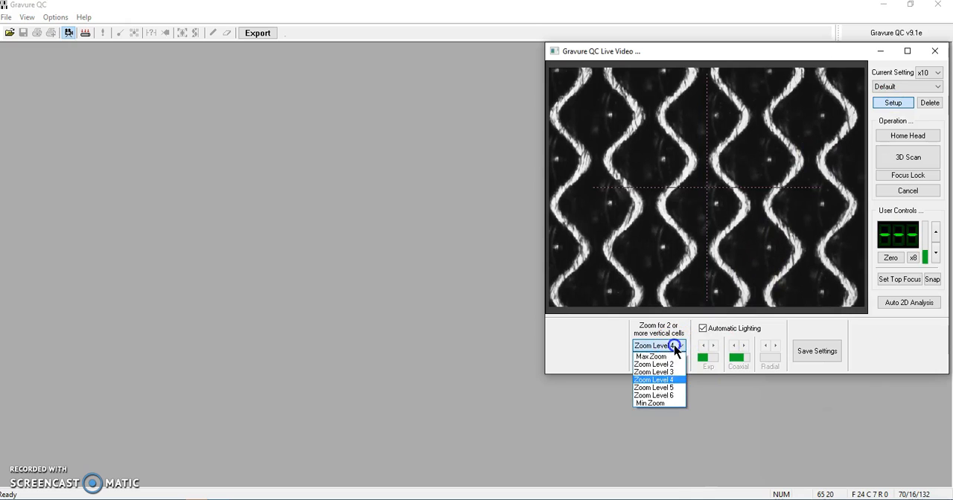
pyautogui.click(664, 347)
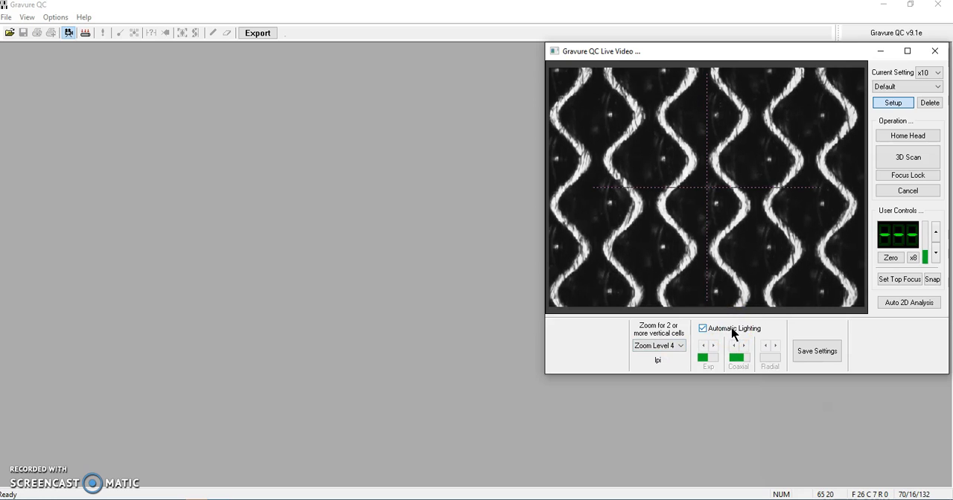
# Save the settings as Default with Mechanical style, Reflection Balance System and Curvature Compensation enabled, and Intaglio Media off.
pyautogui.click(811, 351)
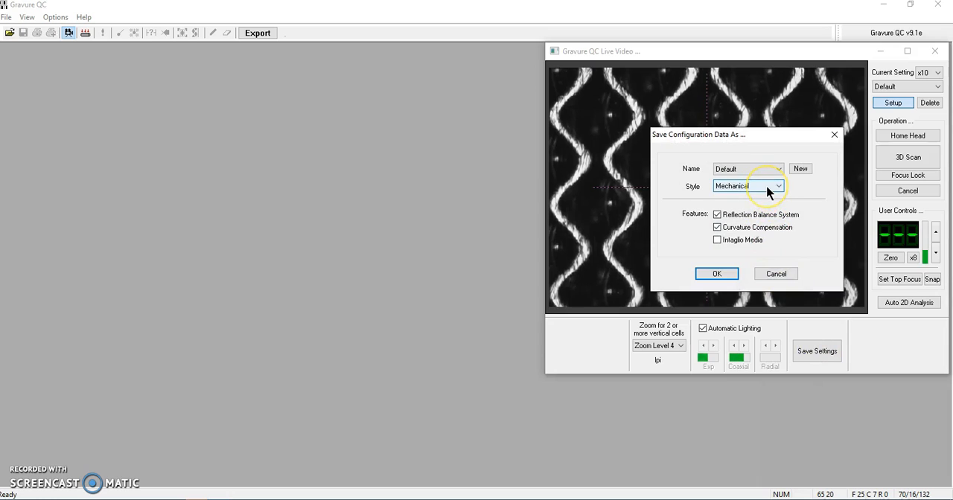
pyautogui.click(766, 184)
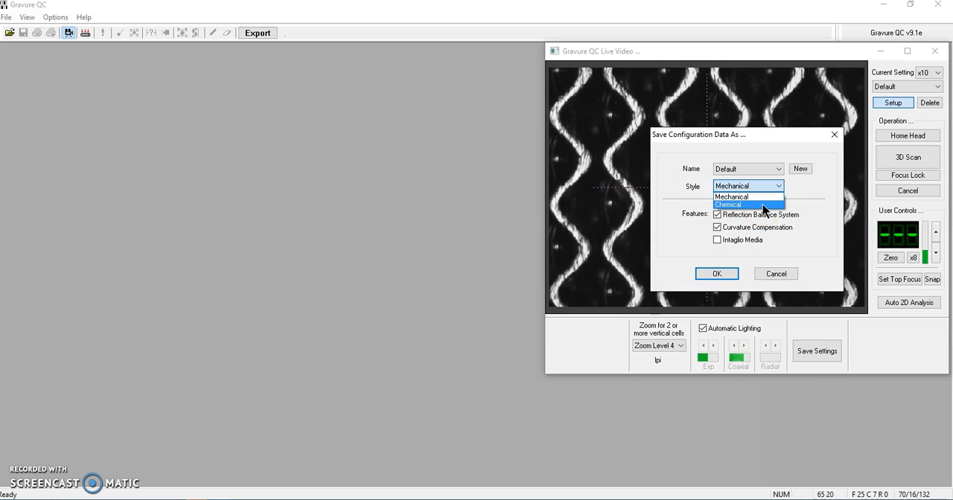
pyautogui.click(766, 186)
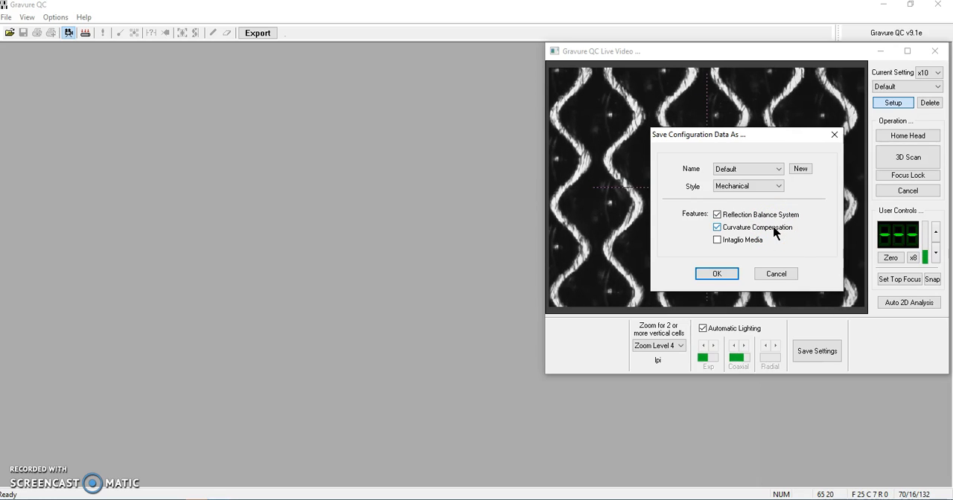
pyautogui.click(740, 242)
pyautogui.click(742, 241)
pyautogui.click(757, 165)
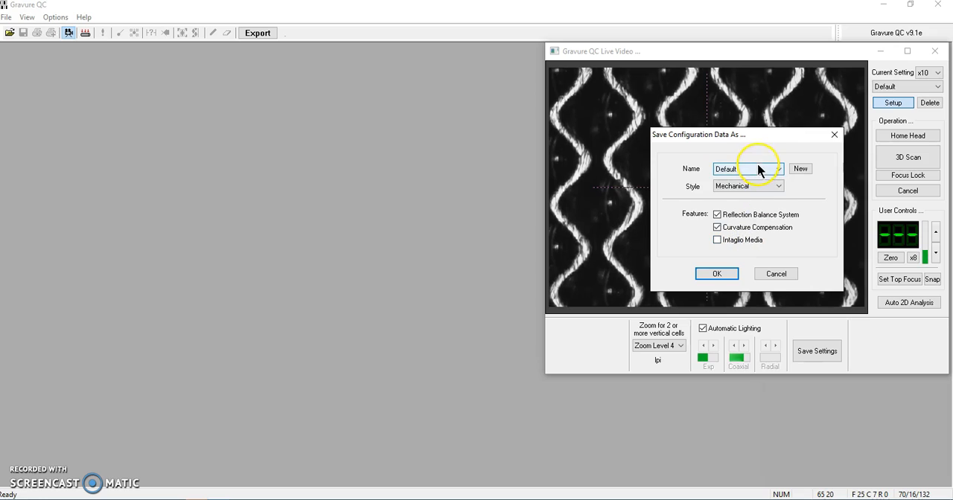
pyautogui.click(757, 167)
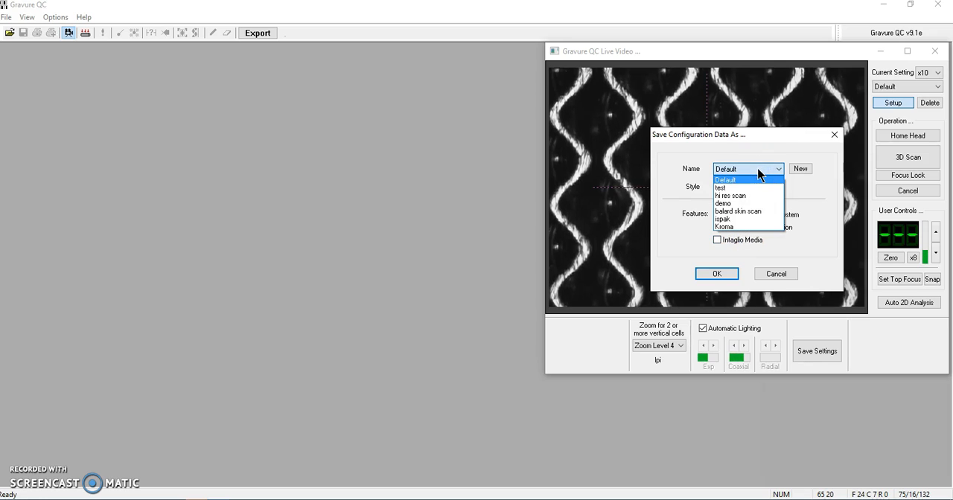
pyautogui.click(757, 167)
pyautogui.click(714, 277)
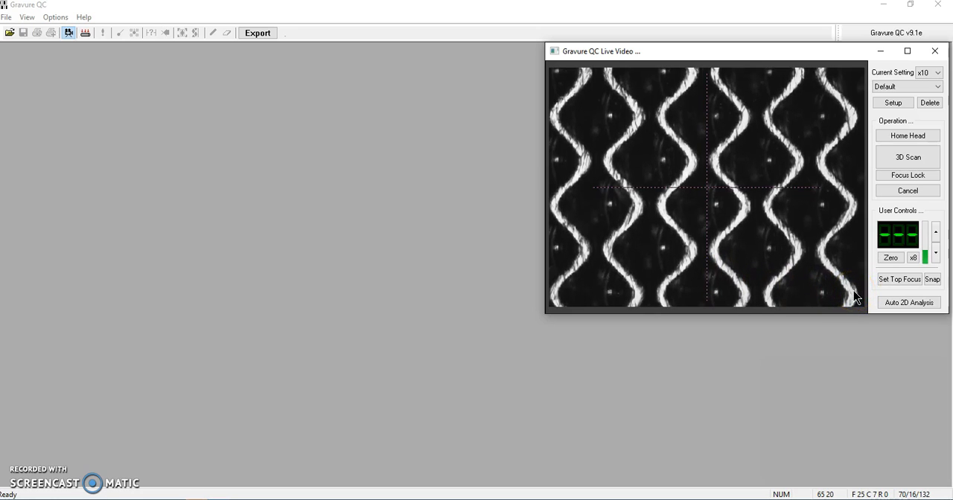
# Snap a still image from the live video and run the 2D/3D Analysis on five adjacent cells.
pyautogui.click(932, 280)
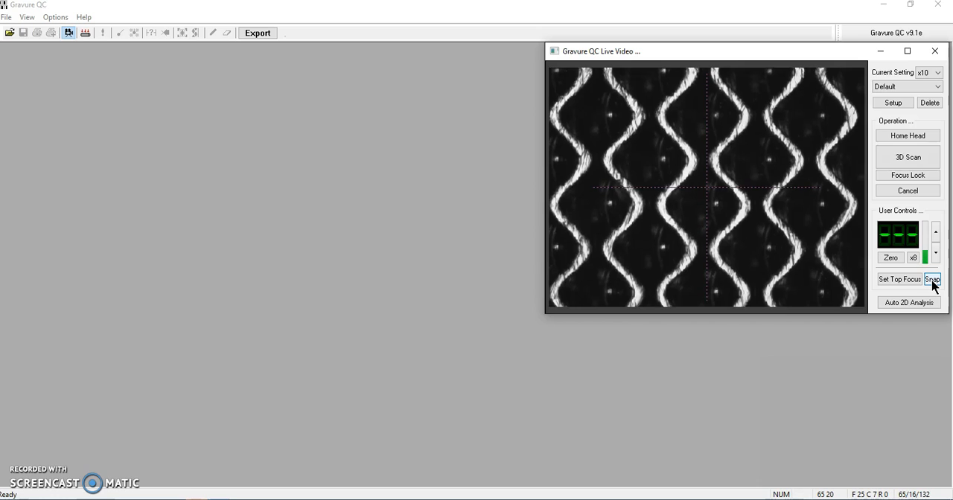
pyautogui.click(932, 280)
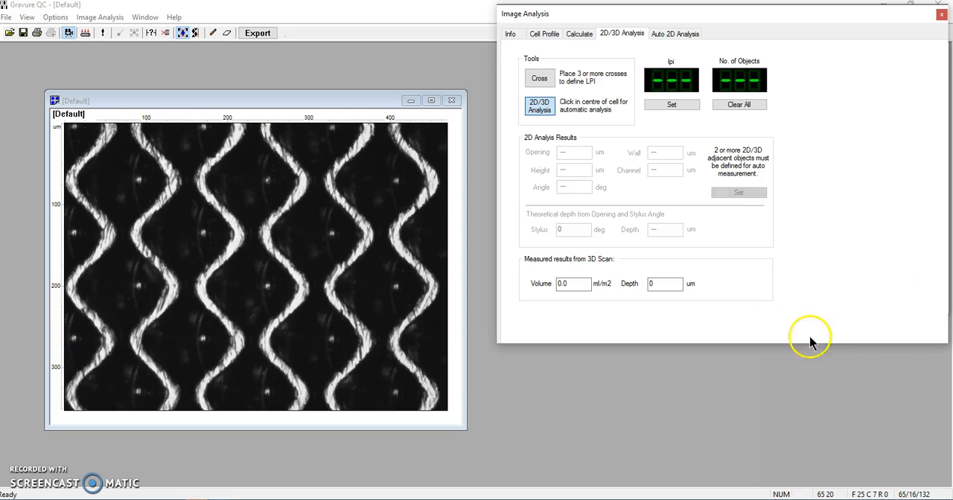
pyautogui.click(198, 236)
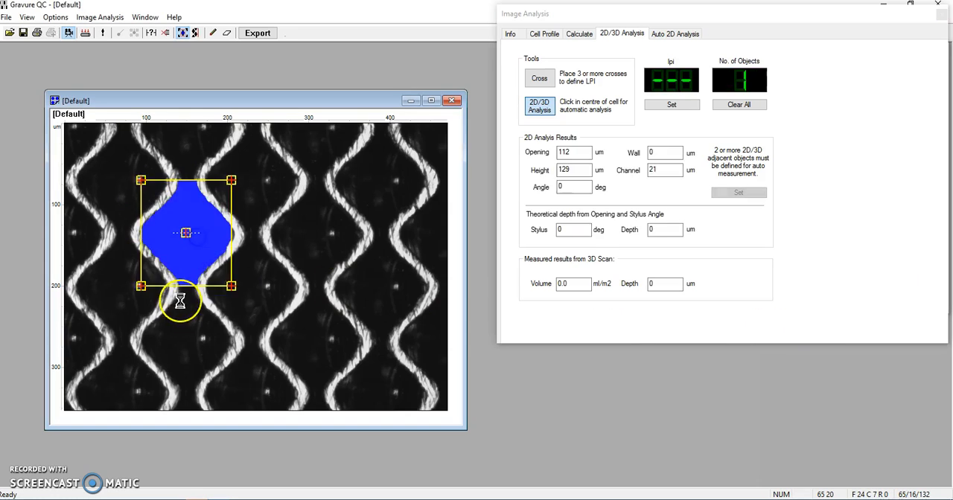
pyautogui.click(183, 331)
pyautogui.click(258, 303)
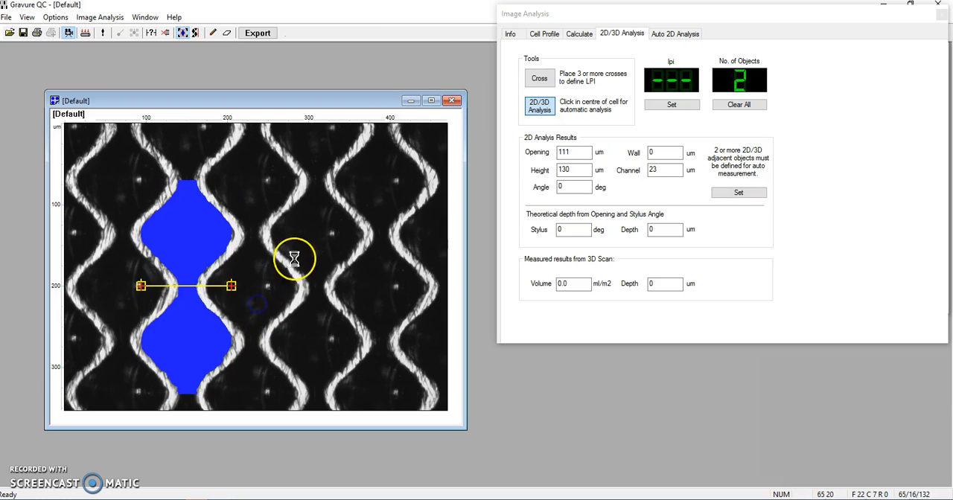
pyautogui.click(314, 240)
pyautogui.click(309, 347)
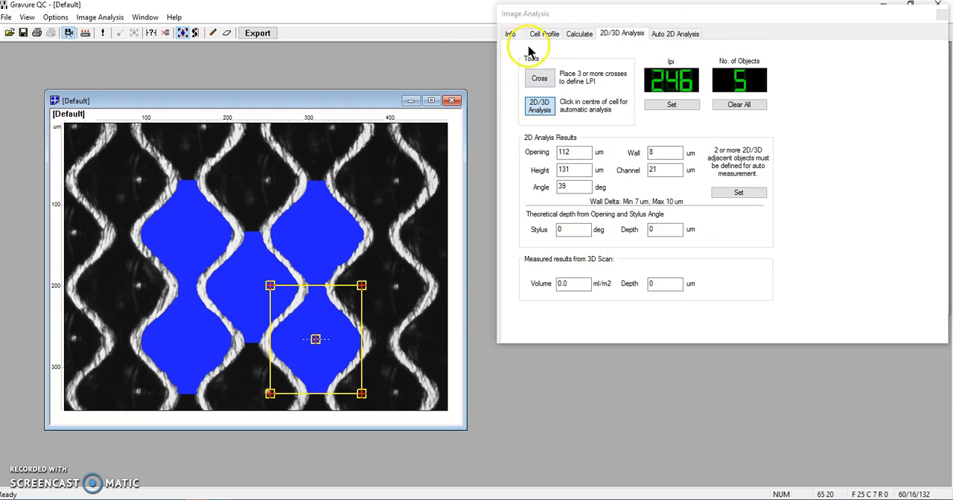
# Close the snapped image and run a 3D scan of the engraved cells from the live video.
pyautogui.click(450, 100)
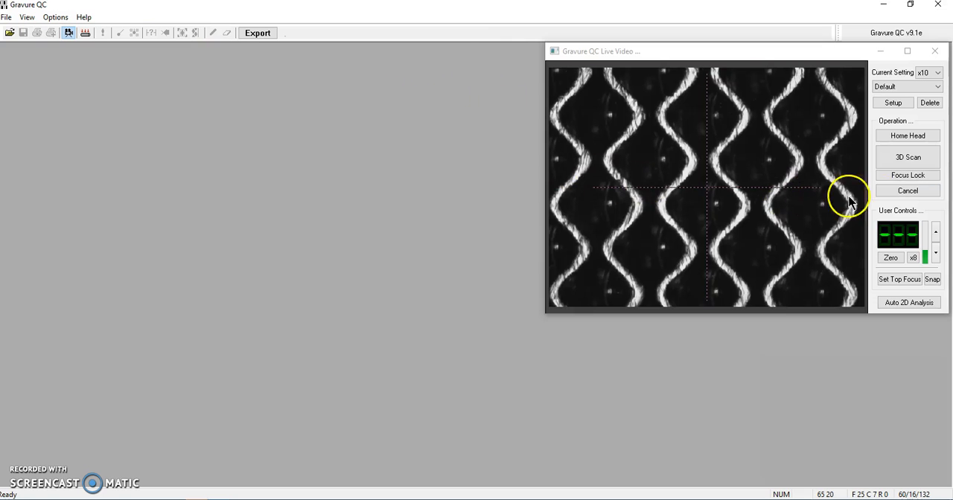
pyautogui.click(905, 160)
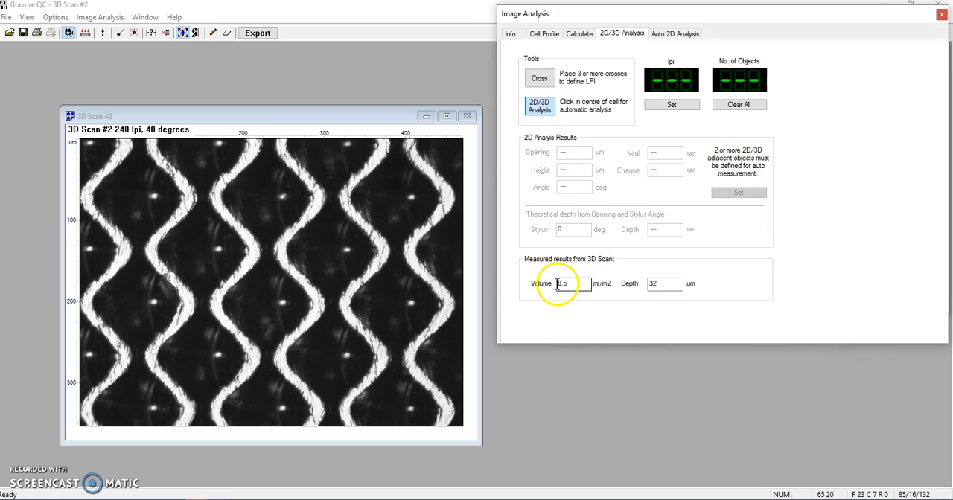
pyautogui.click(661, 284)
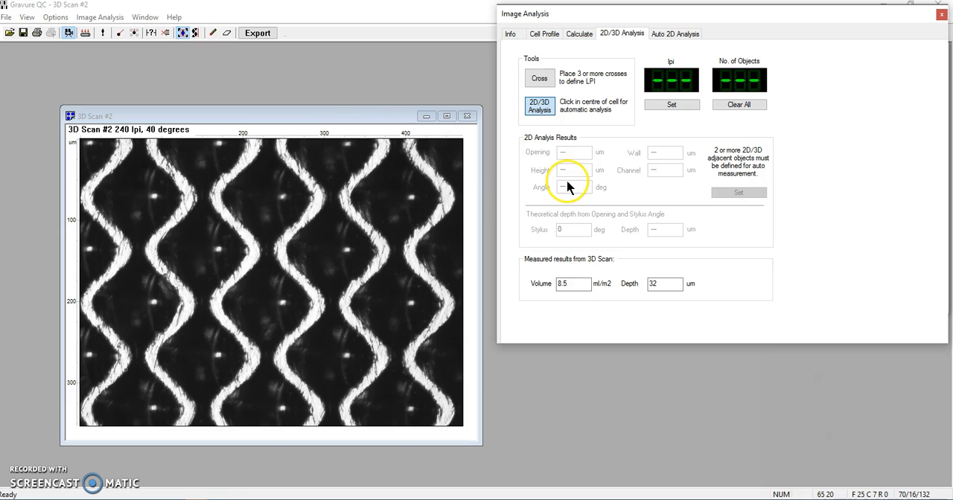
# Run the 2D/3D Analysis on seven adjacent cells of the 3D scan and store the measured 2D results with the scan.
pyautogui.click(184, 34)
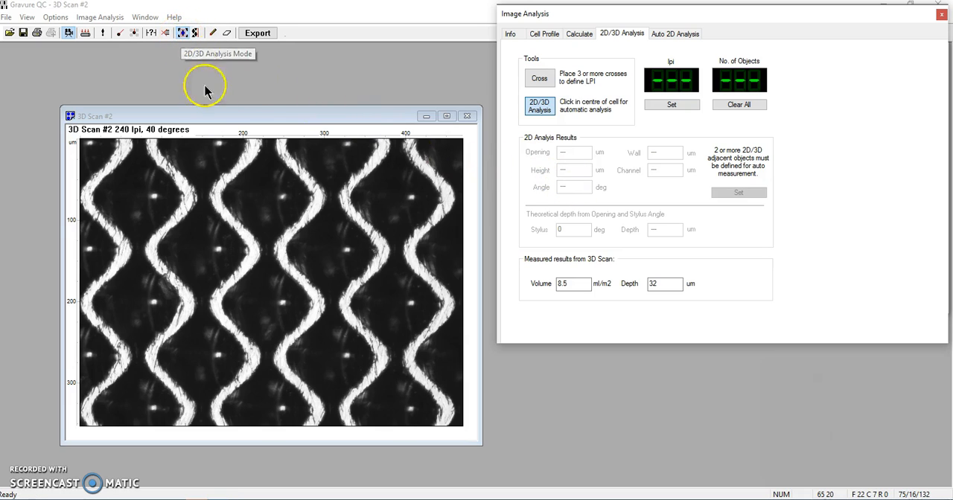
pyautogui.click(202, 252)
pyautogui.click(192, 364)
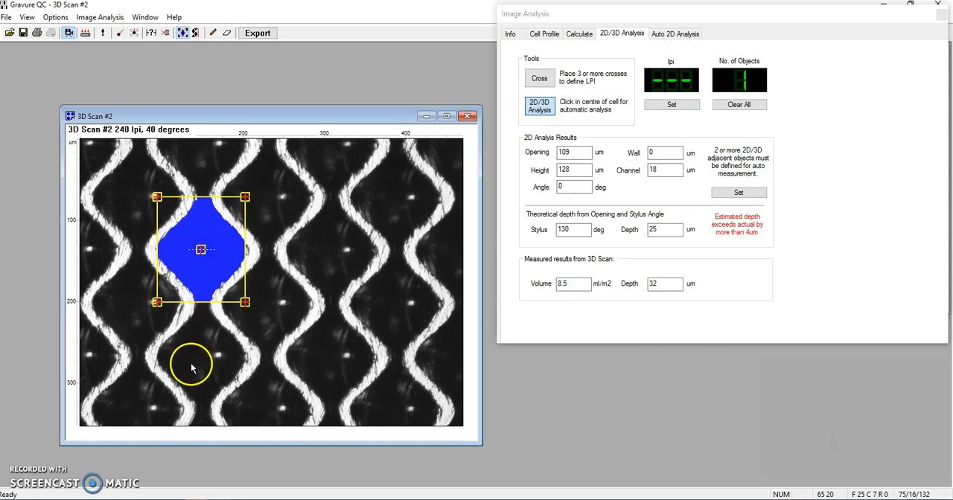
pyautogui.click(273, 285)
pyautogui.click(336, 239)
pyautogui.click(334, 347)
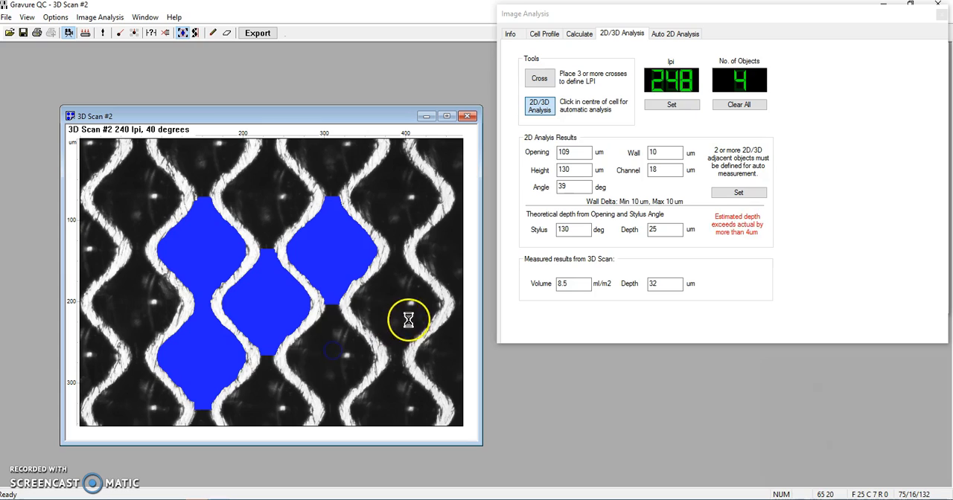
pyautogui.click(399, 320)
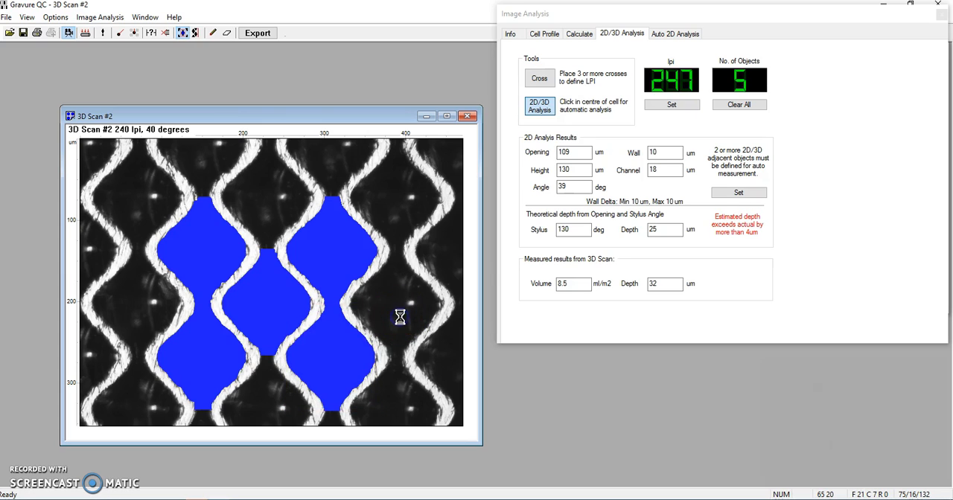
pyautogui.click(448, 234)
pyautogui.click(406, 197)
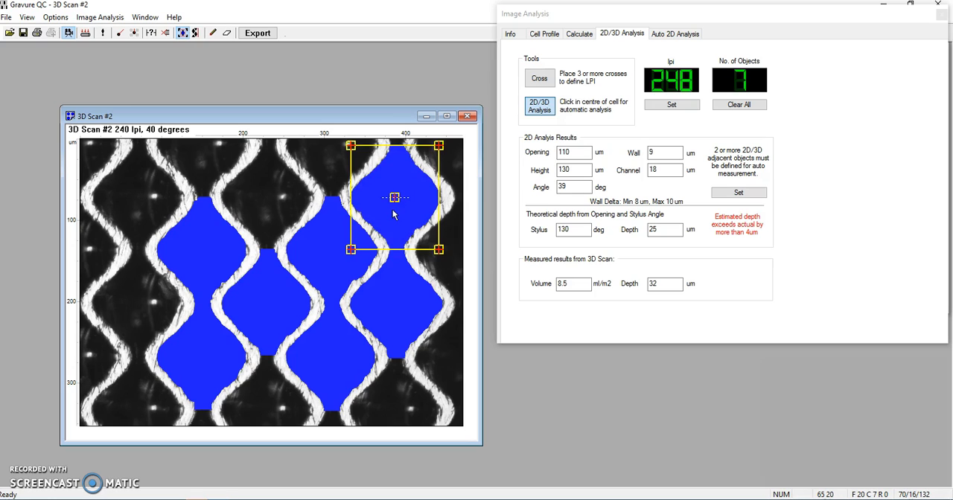
pyautogui.click(257, 209)
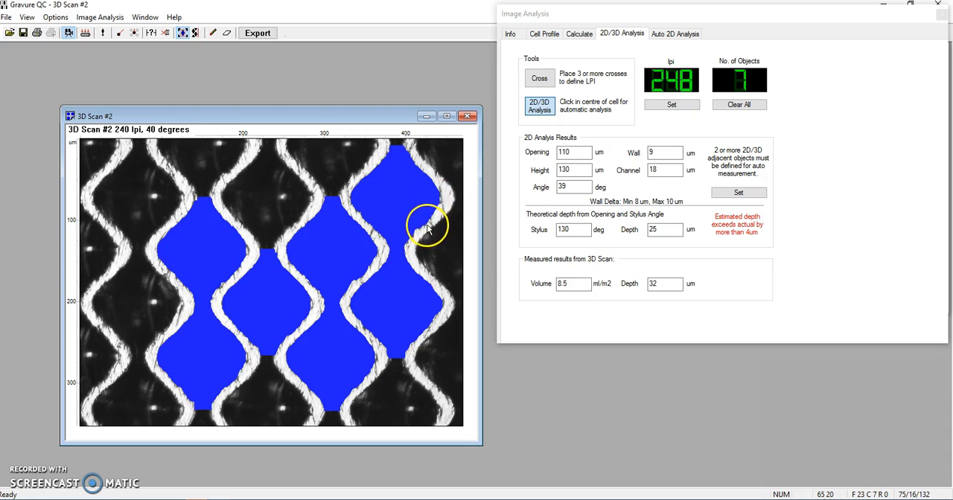
pyautogui.click(726, 197)
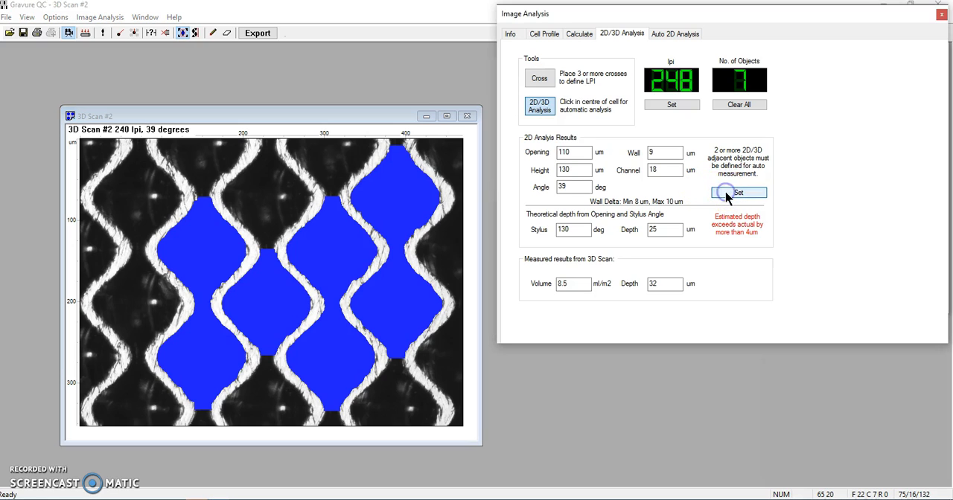
# In the scan's job information, enter cylinder 12345 and the comment "sample test on banded cylinder".
pyautogui.click(542, 37)
pyautogui.click(514, 36)
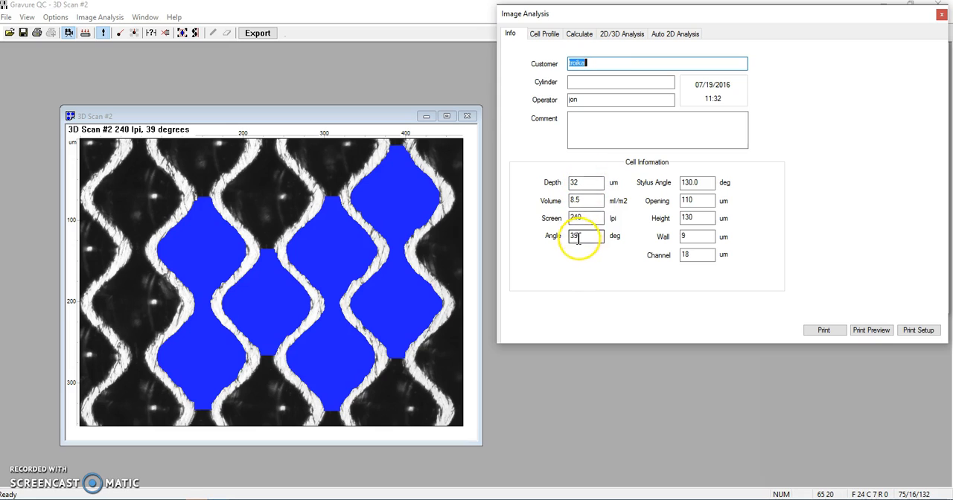
pyautogui.click(589, 81)
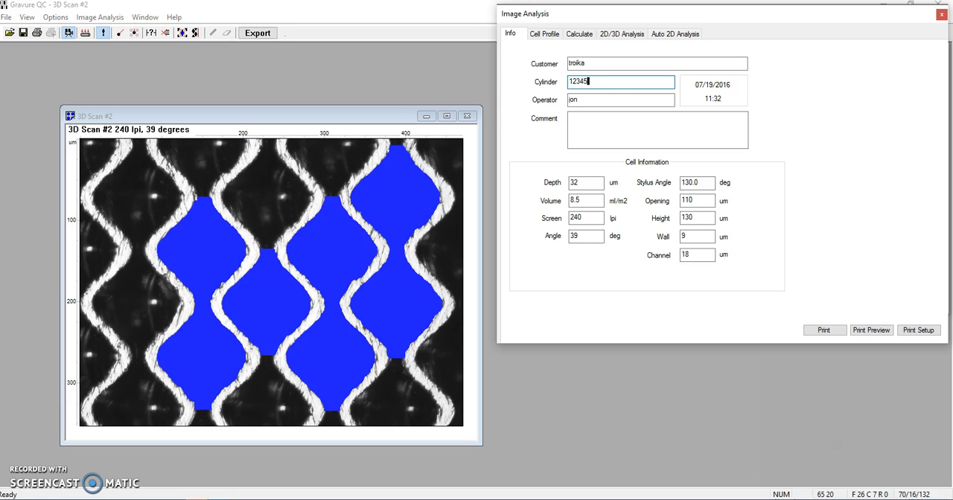
pyautogui.click(597, 121)
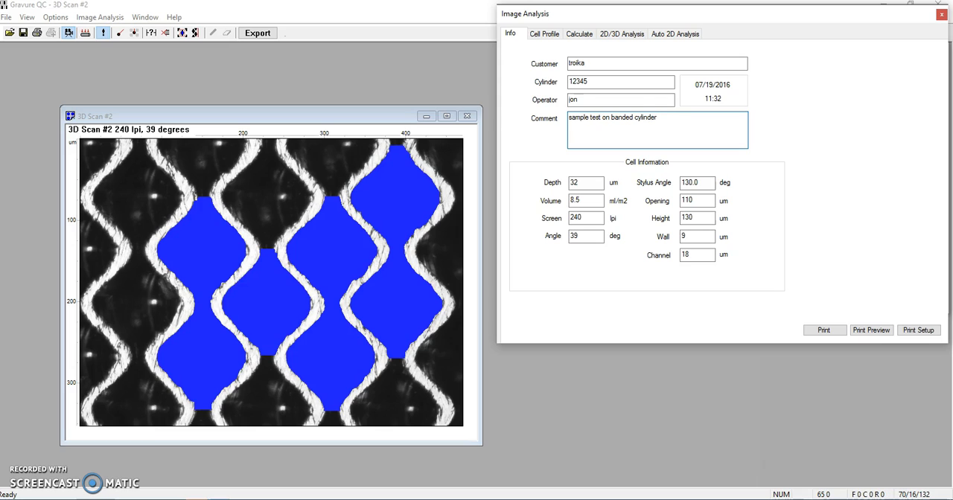
# Preview the Gravure Analysis report at full zoom in an enlarged window, review it down to the signature area, and close it and shrink the window.
pyautogui.click(866, 330)
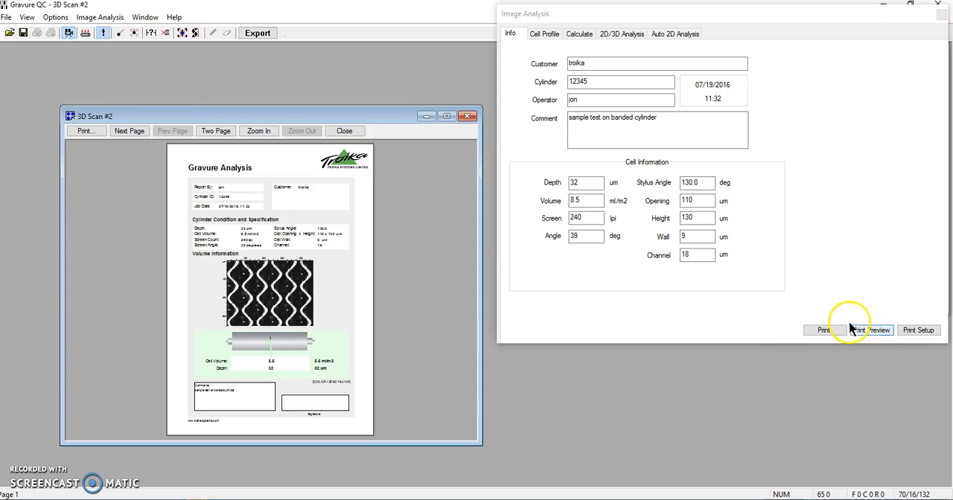
pyautogui.click(269, 244)
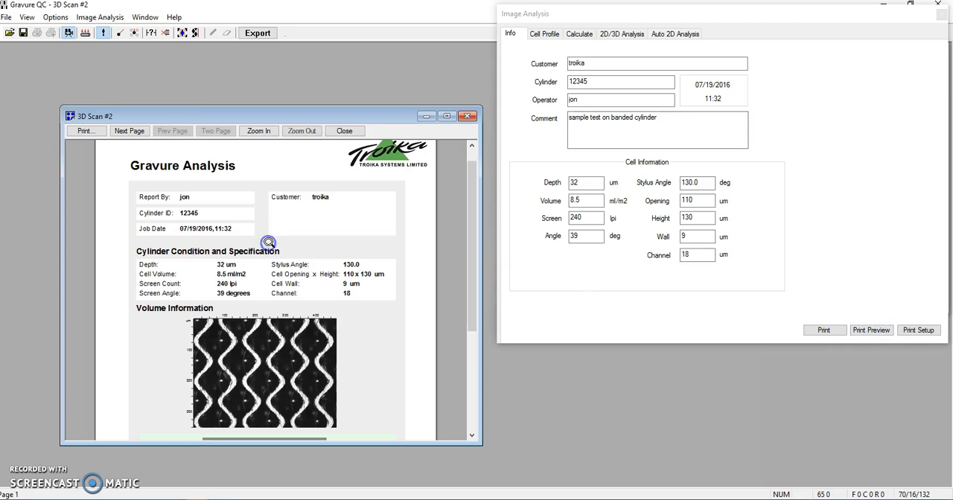
pyautogui.click(288, 293)
pyautogui.moveTo(202, 119); pyautogui.dragTo(146, 56)
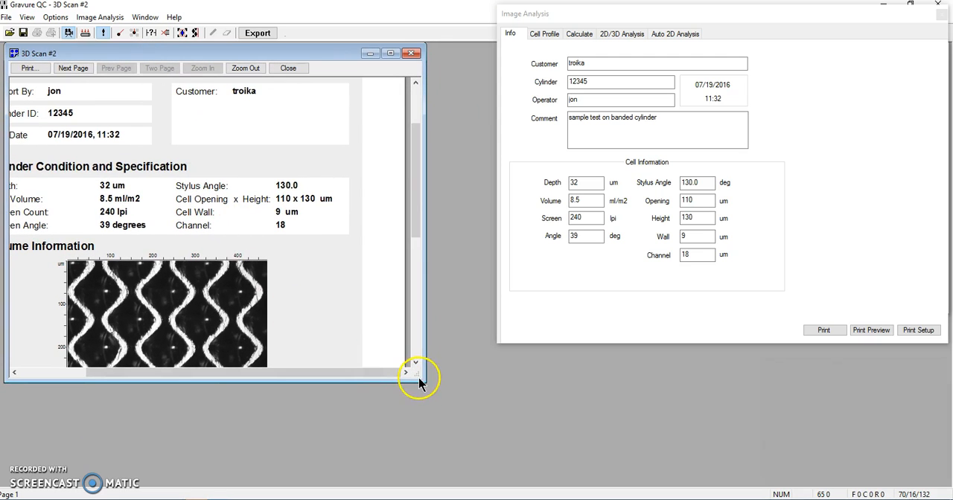
pyautogui.moveTo(418, 377); pyautogui.dragTo(470, 440)
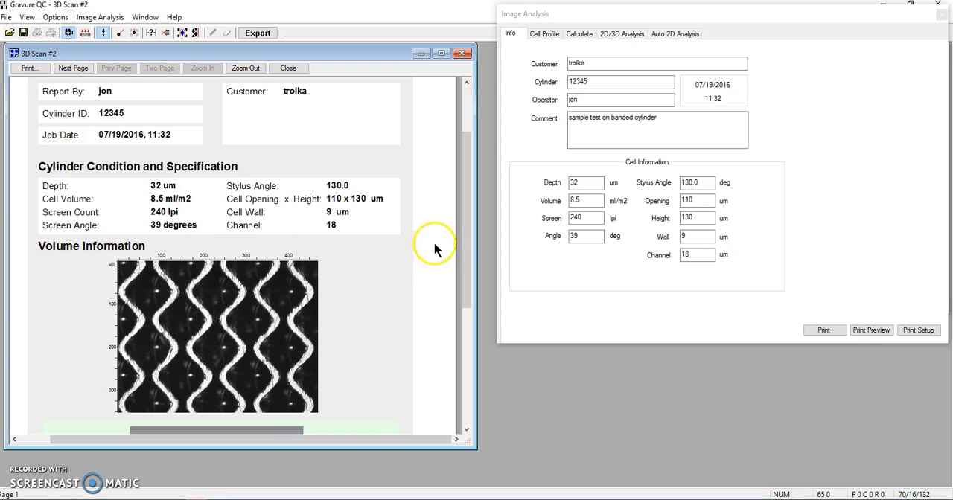
pyautogui.moveTo(467, 240); pyautogui.dragTo(470, 312)
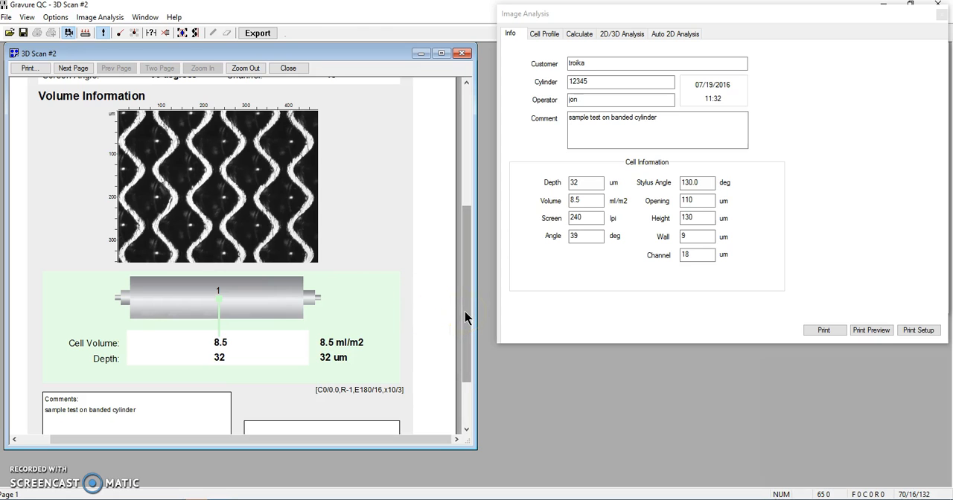
pyautogui.moveTo(465, 312); pyautogui.dragTo(460, 361)
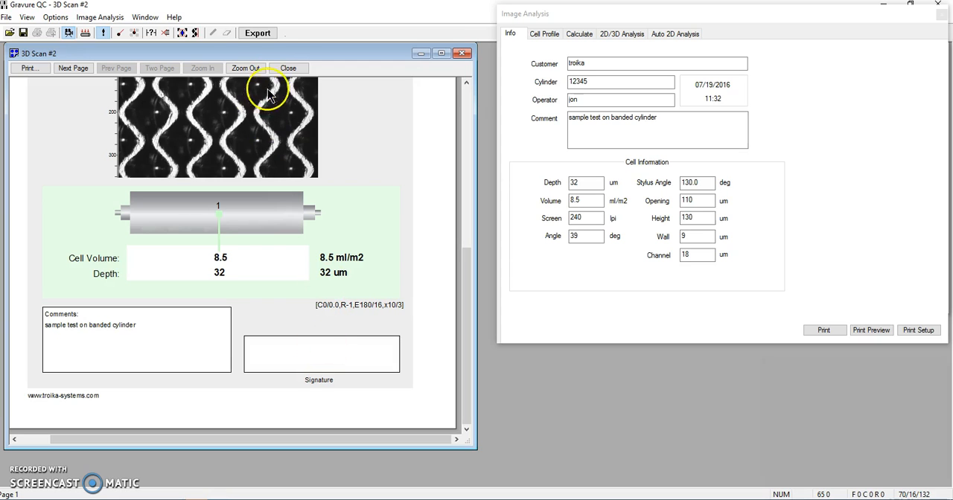
pyautogui.click(288, 67)
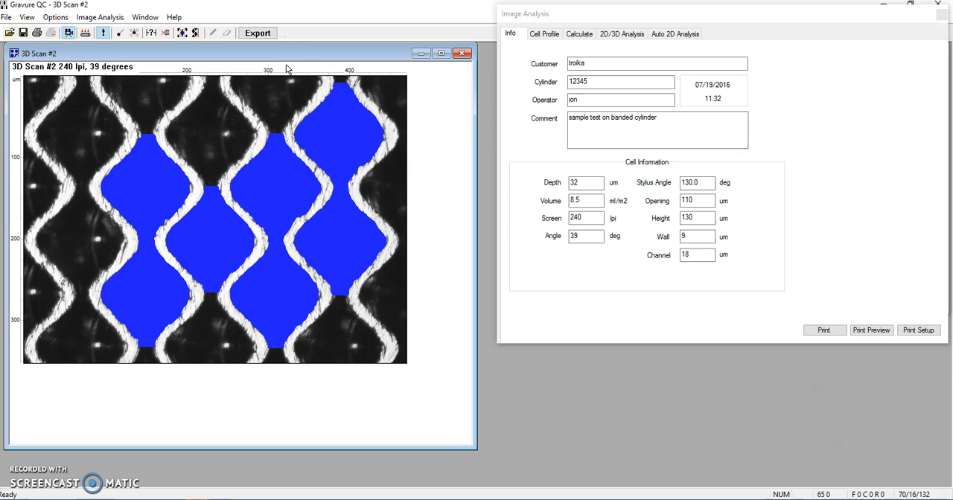
pyautogui.moveTo(476, 449); pyautogui.dragTo(418, 384)
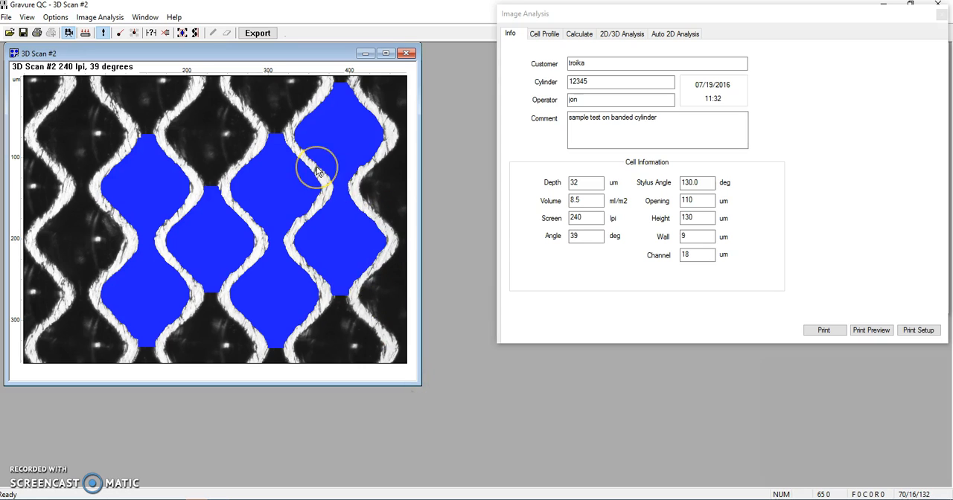
# Draw four cell profile lines: two crossing diagonals over the upper-left blue cell, one across a channel, and one across the lower middle cell.
pyautogui.click(542, 36)
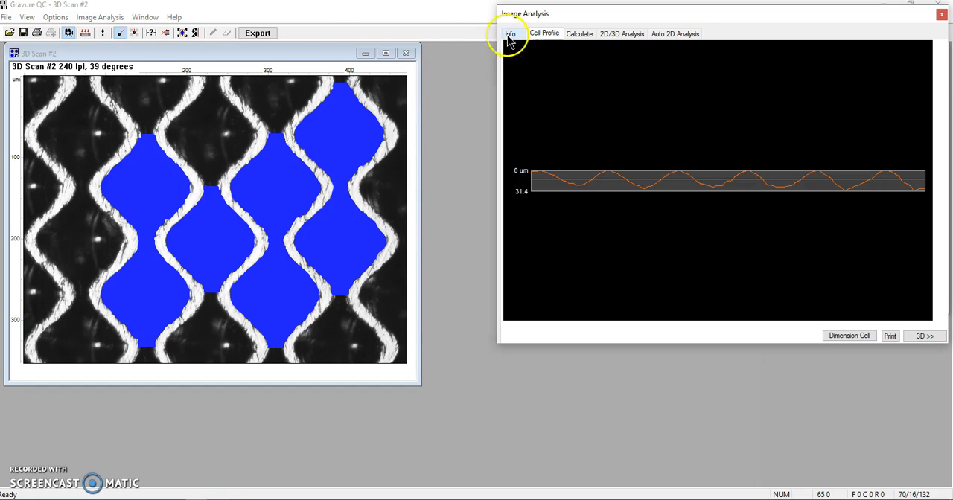
pyautogui.click(120, 33)
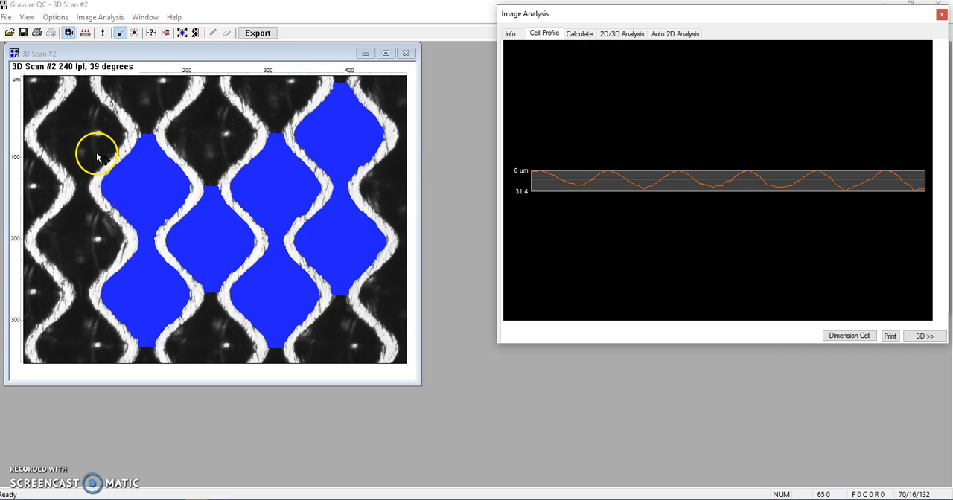
pyautogui.moveTo(99, 151); pyautogui.dragTo(188, 233)
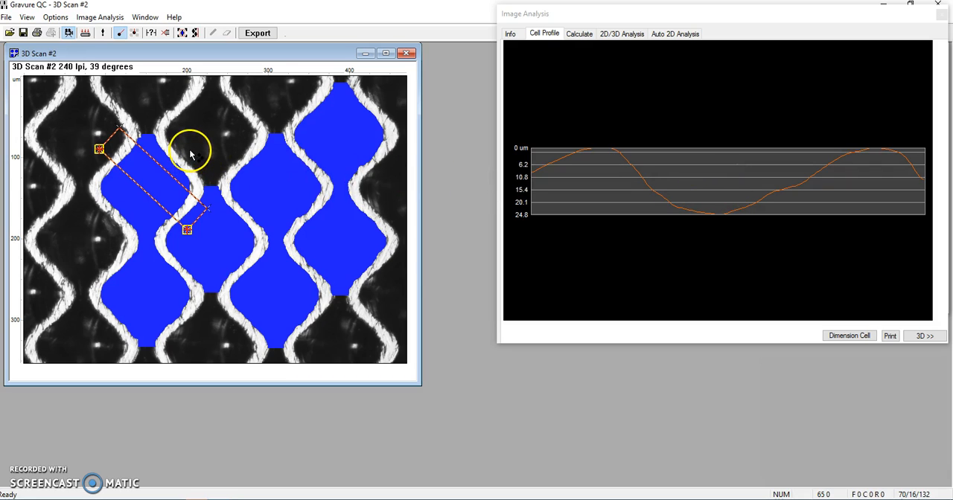
pyautogui.moveTo(189, 147); pyautogui.dragTo(105, 231)
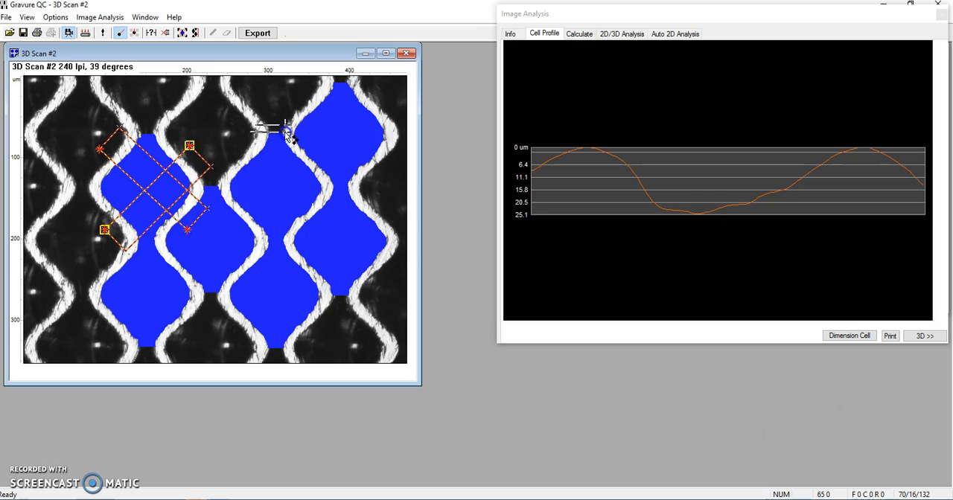
pyautogui.moveTo(291, 134); pyautogui.dragTo(292, 134)
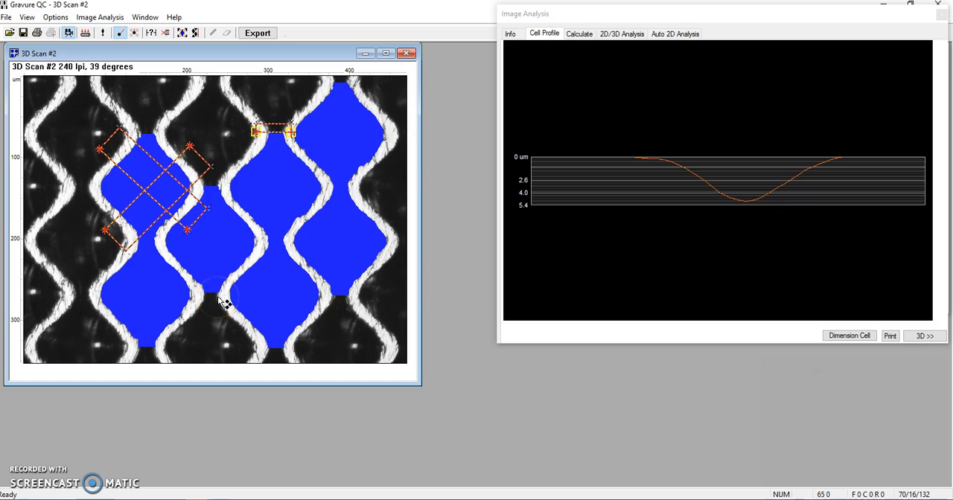
pyautogui.moveTo(246, 301); pyautogui.dragTo(339, 300)
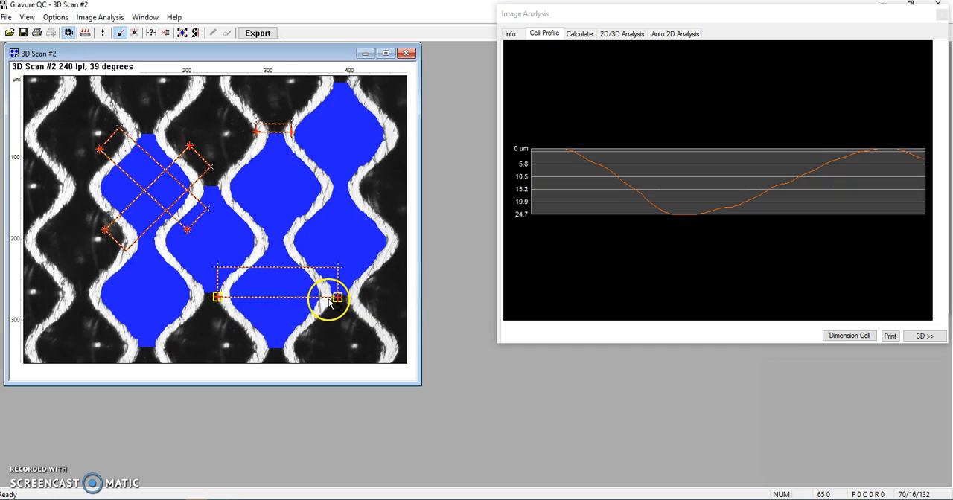
# Dimension the lower middle cell from its profile by drawing its left gradient, right gradient and top level.
pyautogui.click(853, 339)
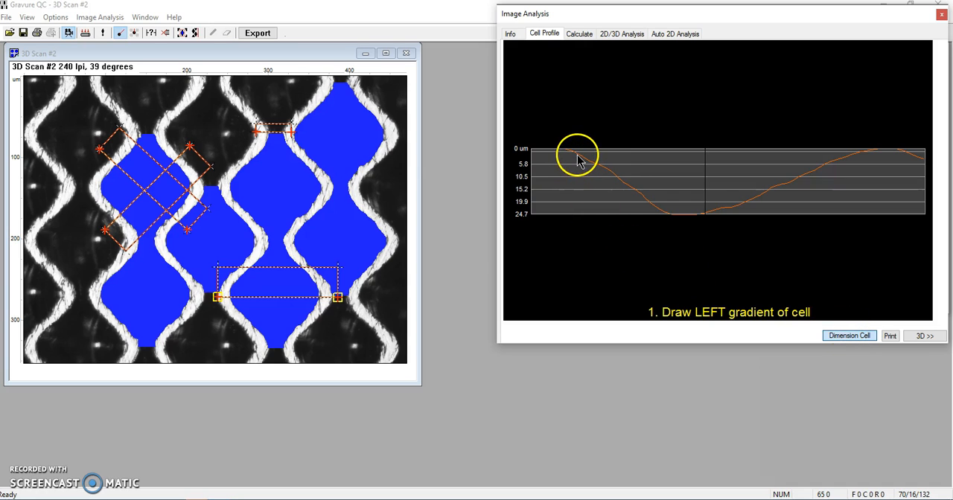
pyautogui.moveTo(577, 154)
pyautogui.mouseDown()
pyautogui.moveTo(660, 204)
pyautogui.moveTo(676, 228)
pyautogui.mouseUp()
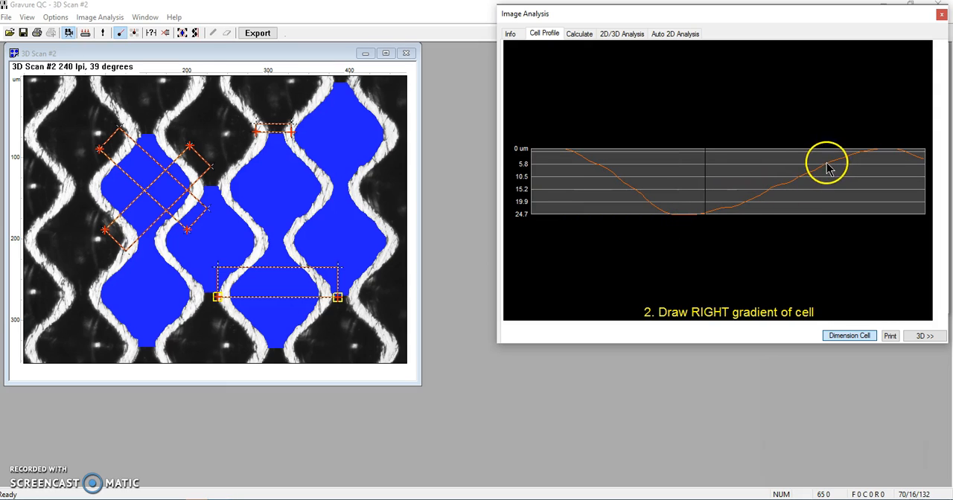
pyautogui.moveTo(826, 170); pyautogui.dragTo(773, 200)
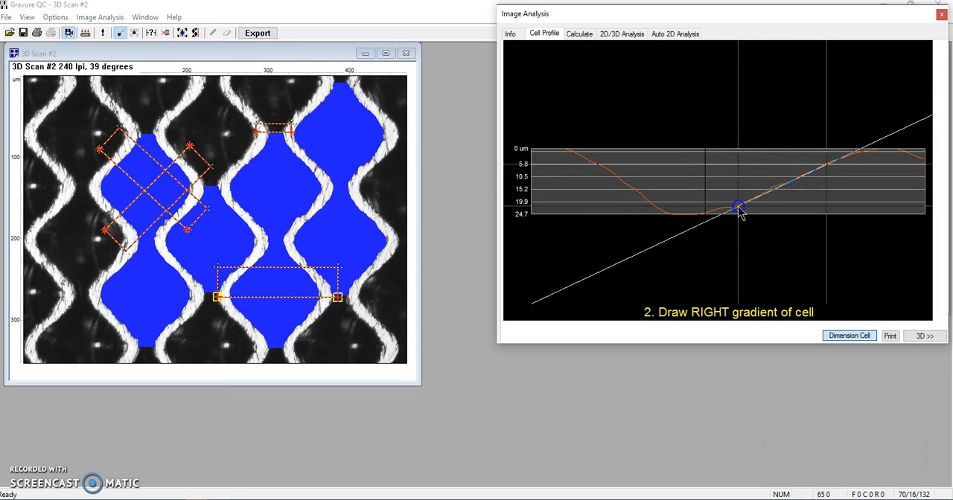
pyautogui.click(739, 208)
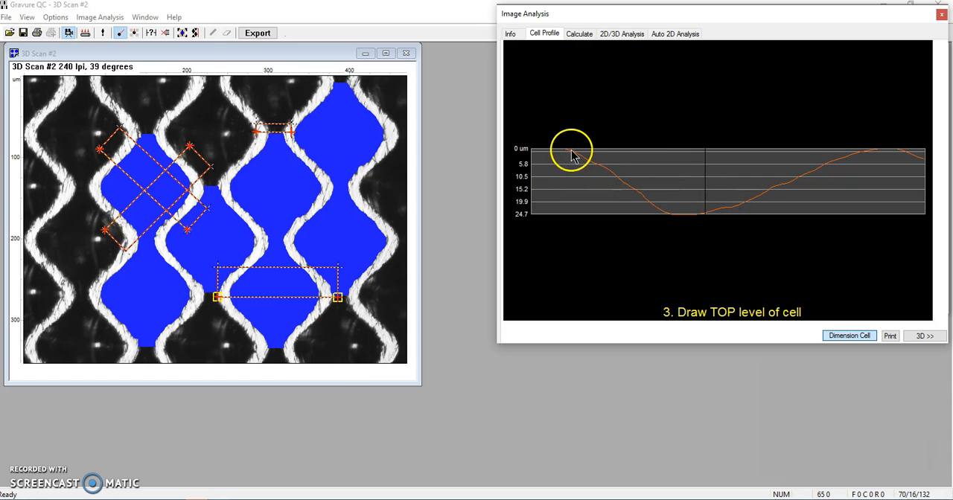
pyautogui.moveTo(566, 153); pyautogui.dragTo(871, 153)
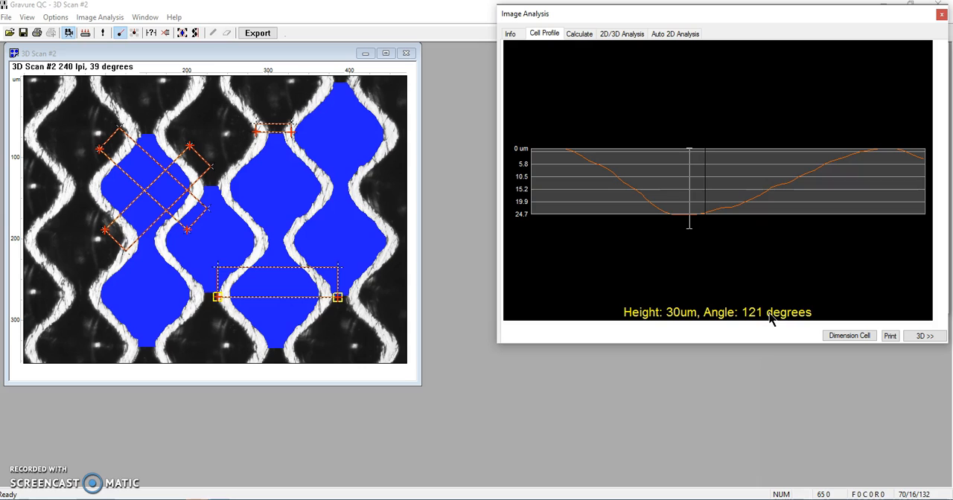
# Set the stylus angle in the scan's cell information to 121.0 degrees.
pyautogui.click(514, 33)
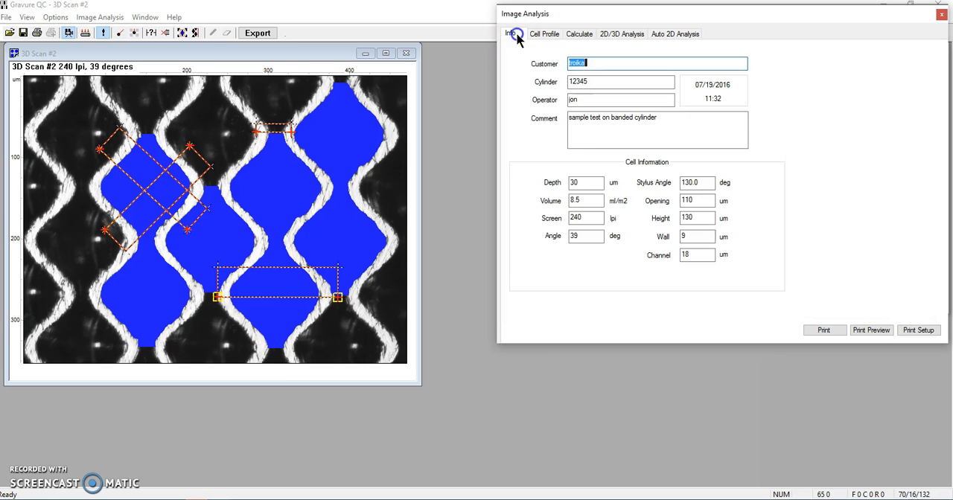
pyautogui.moveTo(700, 183); pyautogui.dragTo(669, 181)
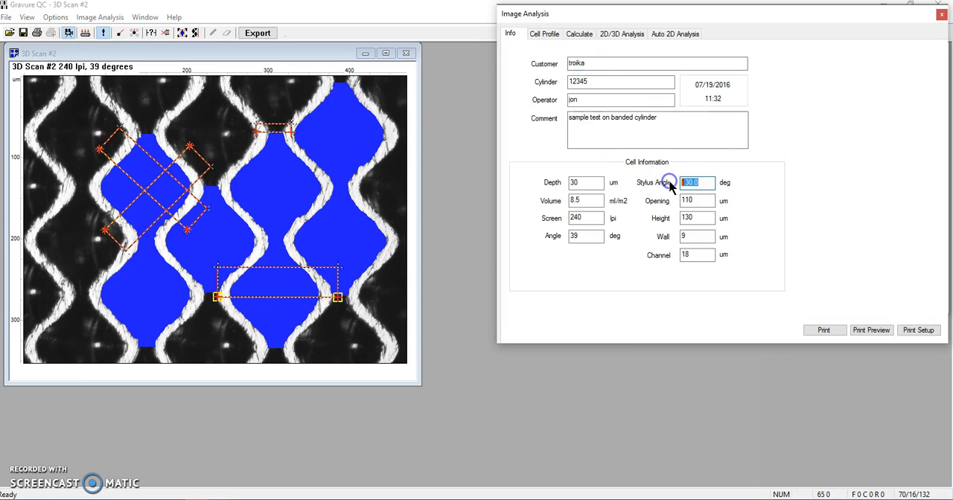
pyautogui.write('121.0')
# Compare the theoretical depth from opening and stylus angle with the depth measured from the 3D scan in the 2D/3D analysis.
pyautogui.click(547, 34)
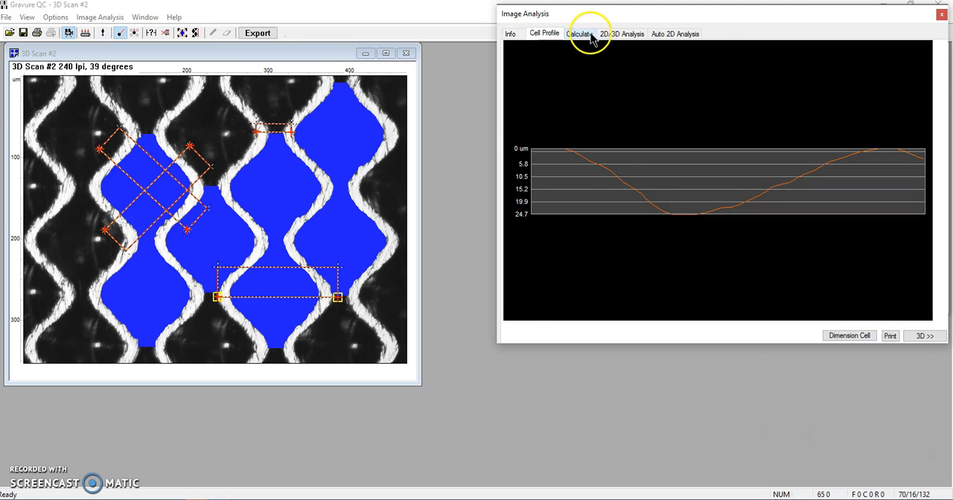
pyautogui.click(620, 33)
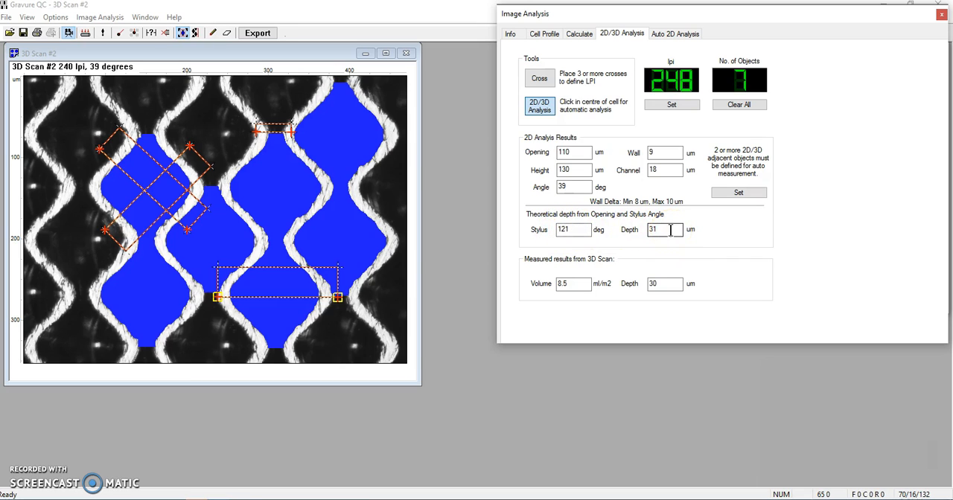
pyautogui.click(662, 284)
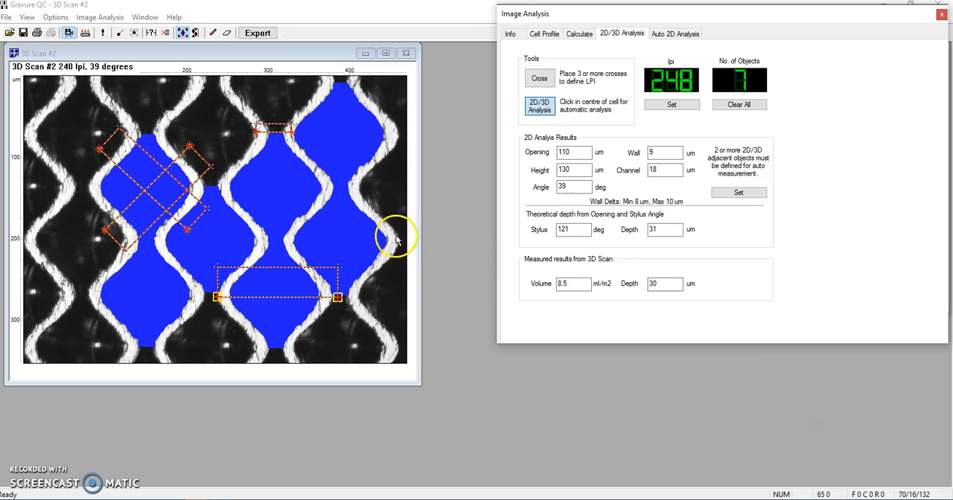
# Delete all four cell profile lines from the 3D scan image.
pyautogui.click(545, 34)
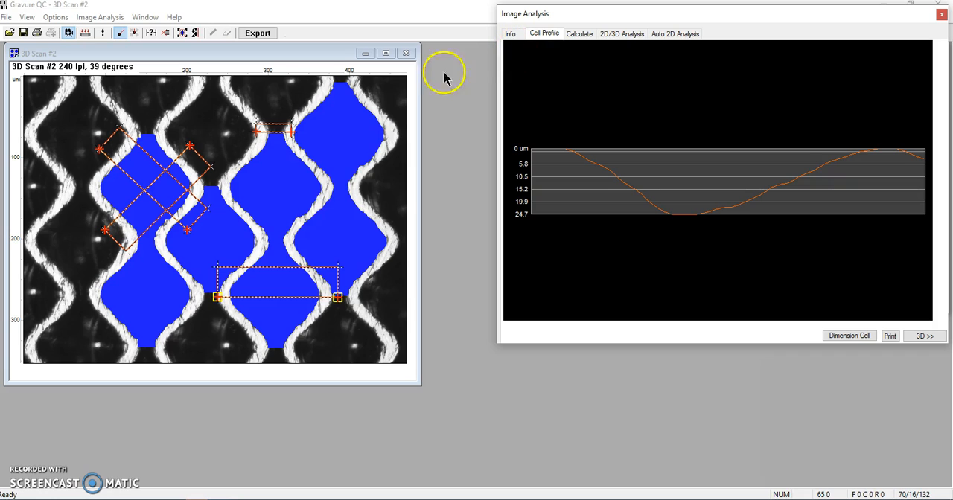
pyautogui.click(337, 297)
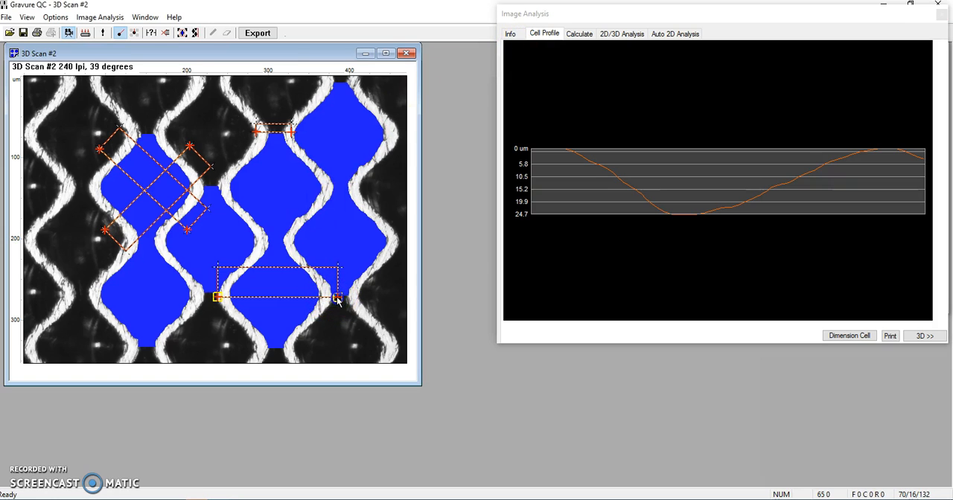
pyautogui.press('Delete')
pyautogui.click(291, 134)
pyautogui.press('Delete')
pyautogui.click(191, 147)
pyautogui.press('Delete')
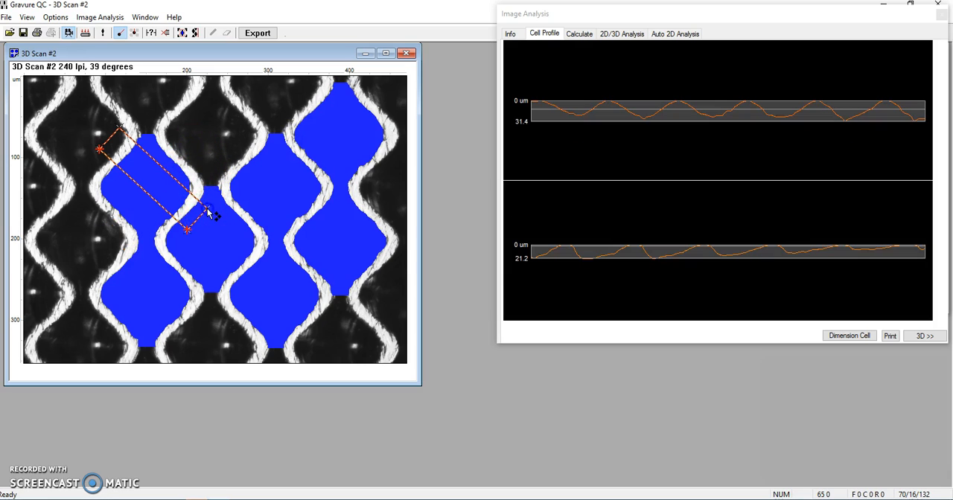
pyautogui.click(189, 231)
pyautogui.press('Delete')
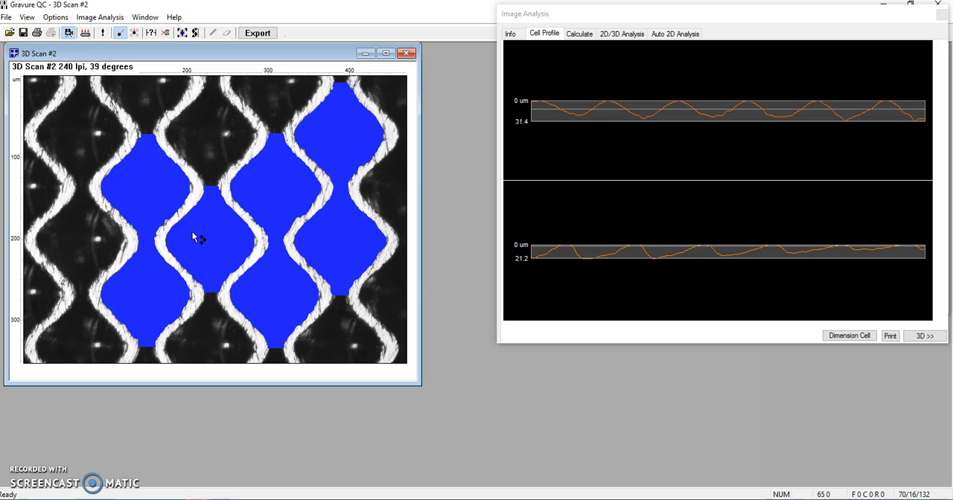
pyautogui.moveTo(192, 233); pyautogui.dragTo(236, 136)
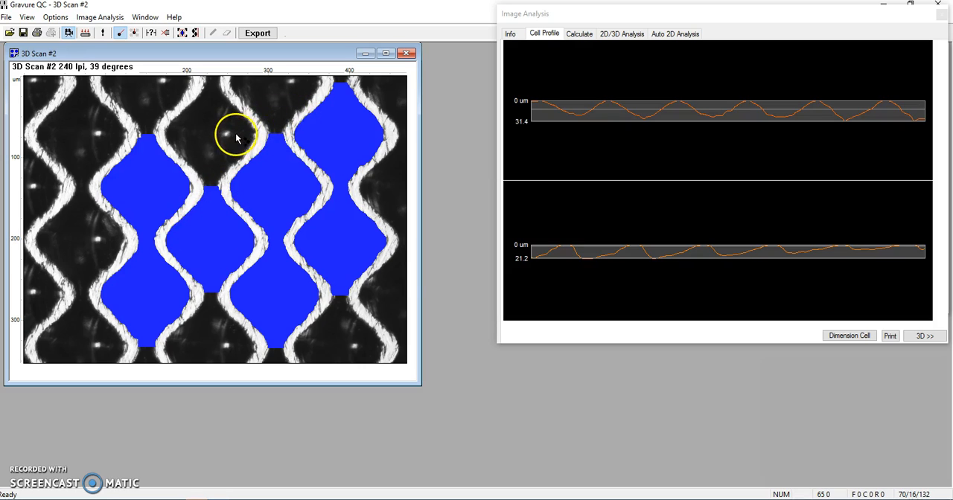
# Show the Fade and Zoom controls for the 3D scan and set the fade to 100% for the depth colour map.
pyautogui.rightClick(265, 108)
pyautogui.click(268, 67)
pyautogui.moveTo(268, 67); pyautogui.dragTo(460, 63)
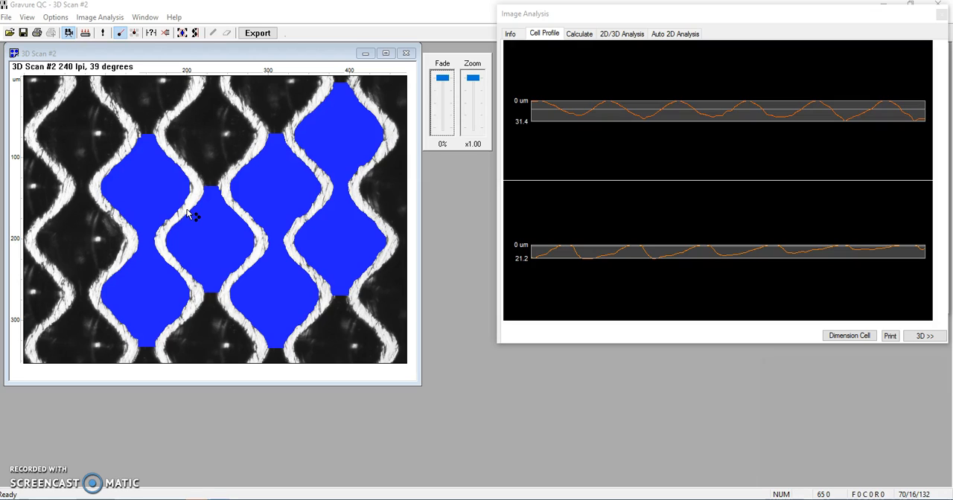
pyautogui.click(442, 79)
pyautogui.moveTo(442, 82); pyautogui.dragTo(440, 109)
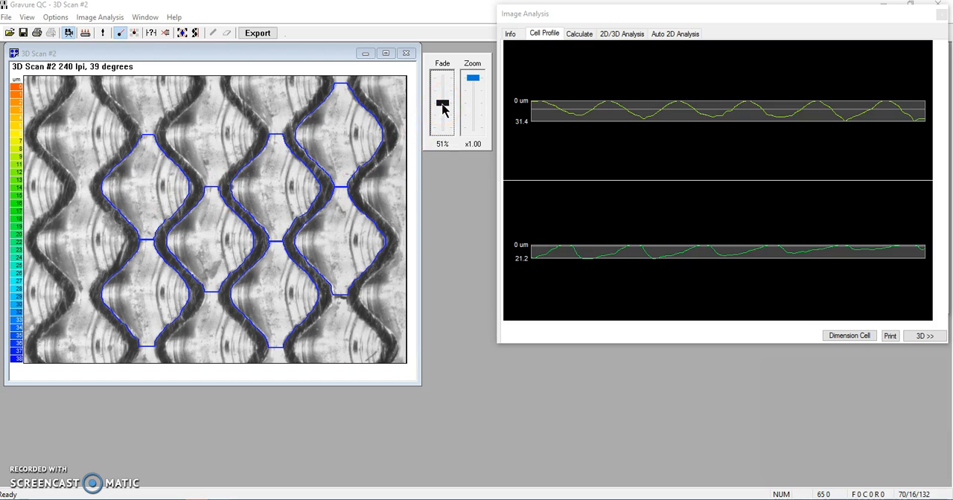
pyautogui.moveTo(440, 111); pyautogui.dragTo(440, 140)
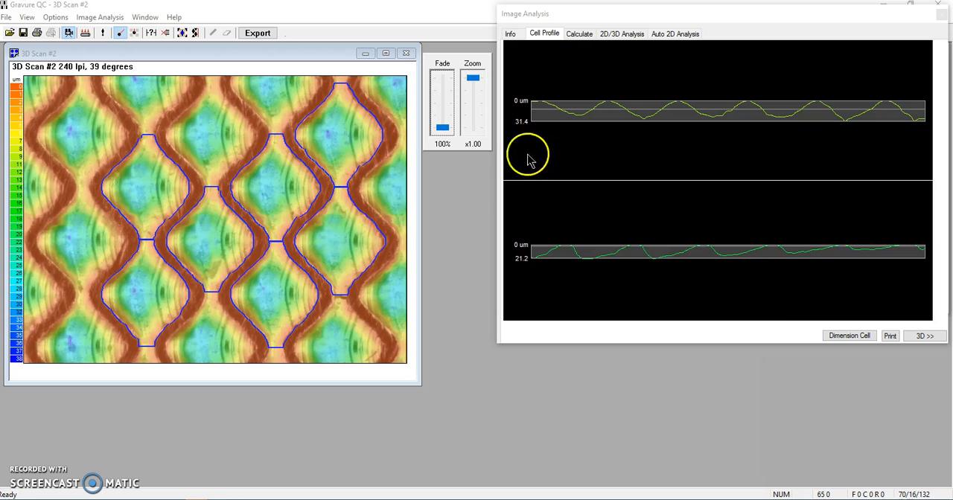
# Display the scanned cells as a 3D surface, tilt it to a flatter viewing angle and rotate it to inspect the cells.
pyautogui.click(923, 338)
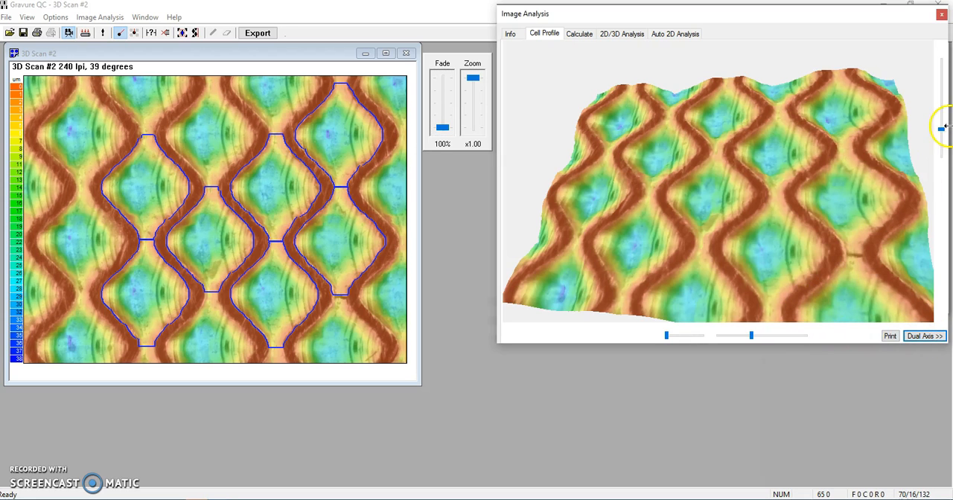
pyautogui.moveTo(940, 131); pyautogui.dragTo(937, 107)
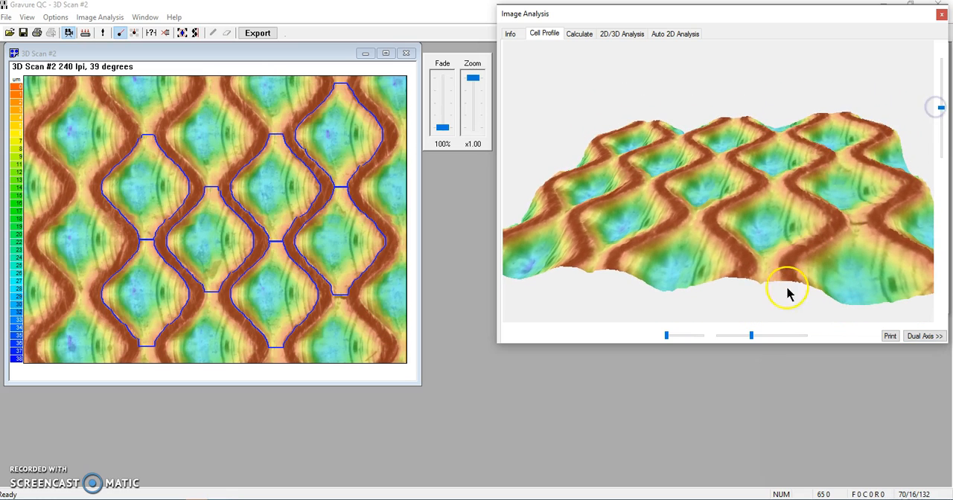
pyautogui.moveTo(752, 337)
pyautogui.mouseDown()
pyautogui.moveTo(798, 334)
pyautogui.moveTo(749, 339)
pyautogui.mouseUp()
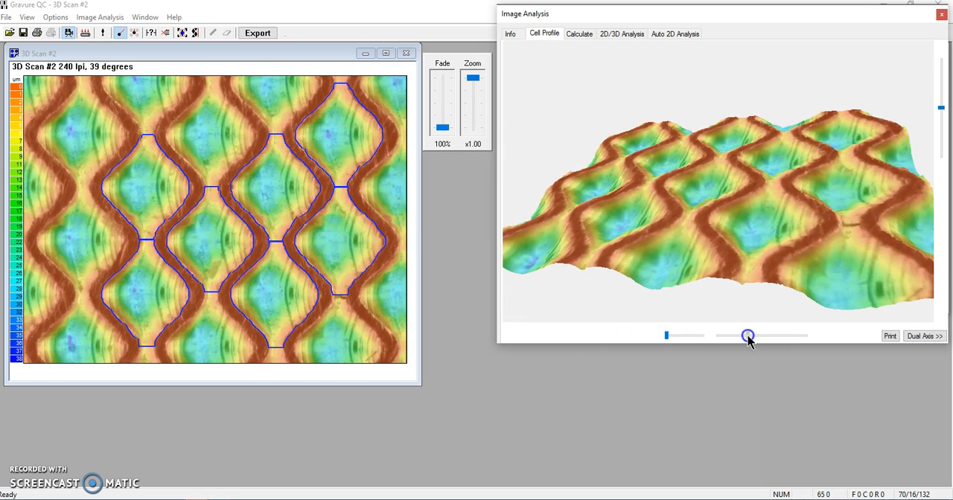
pyautogui.moveTo(667, 336)
pyautogui.mouseDown()
pyautogui.moveTo(688, 336)
pyautogui.moveTo(664, 340)
pyautogui.mouseUp()
pyautogui.moveTo(749, 335); pyautogui.dragTo(714, 335)
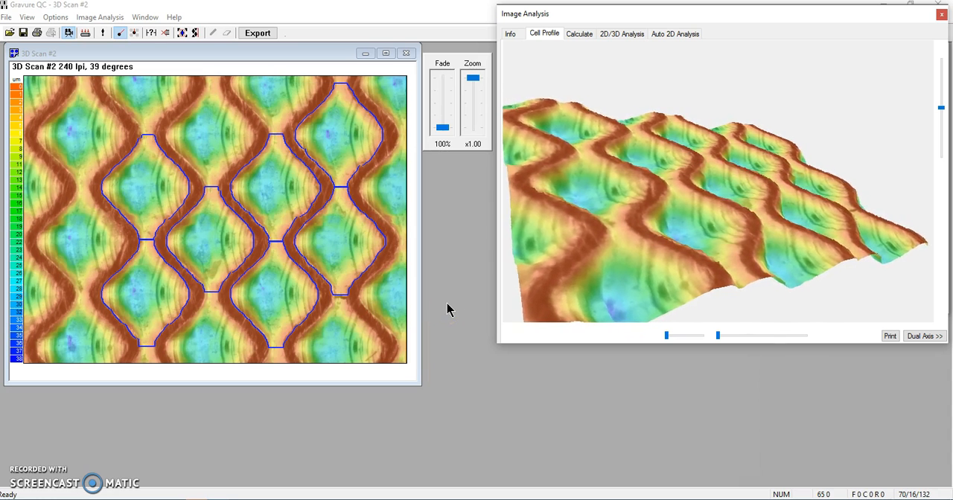
# Open the export settings for the scan and review the available formats, keeping Export to CMS.
pyautogui.click(257, 34)
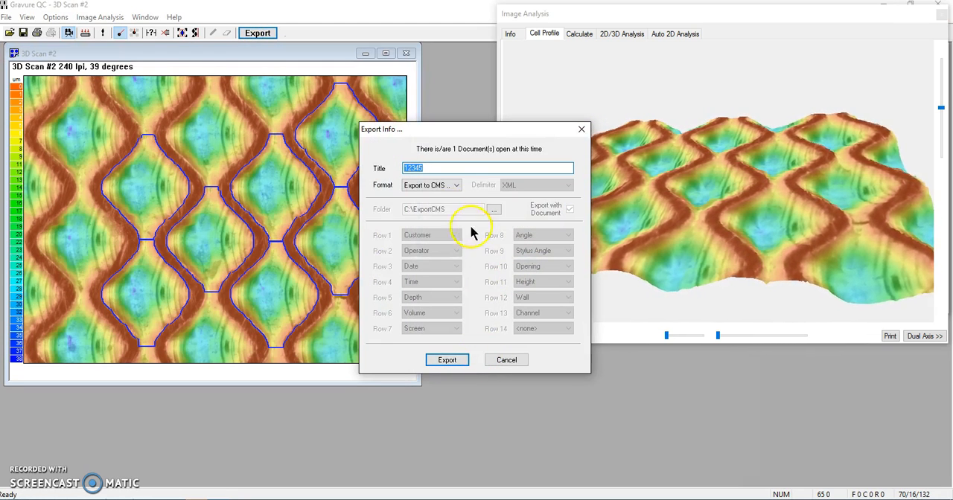
pyautogui.click(456, 185)
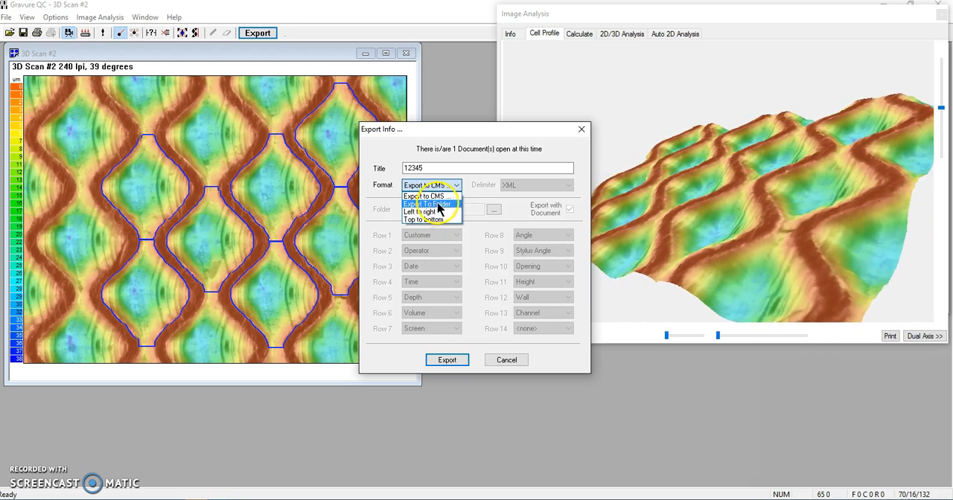
pyautogui.click(456, 187)
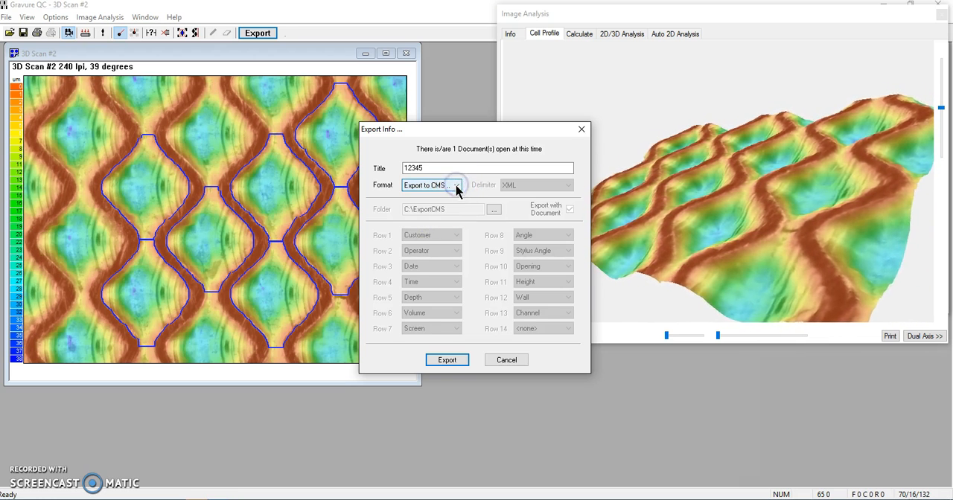